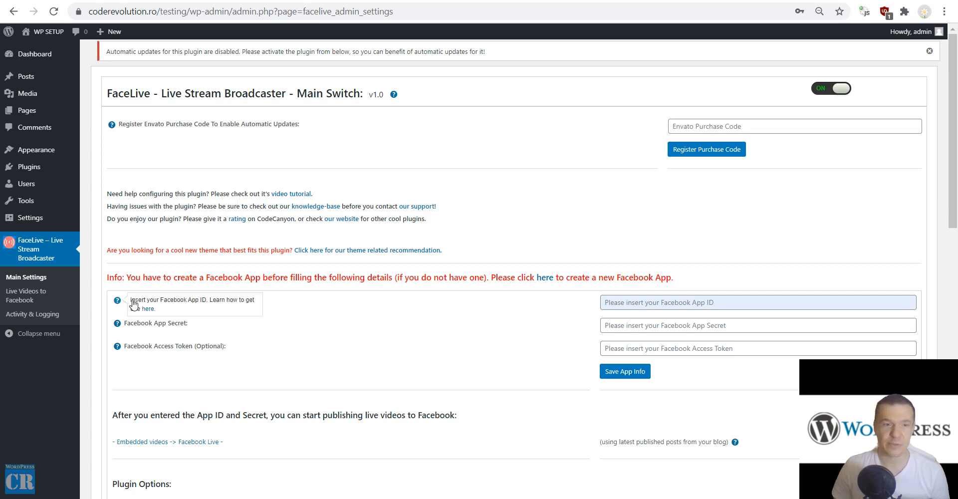
# Follow the Facebook App ID help link to Facebook for Developers and show your list of apps.
pyautogui.moveTo(116, 305)
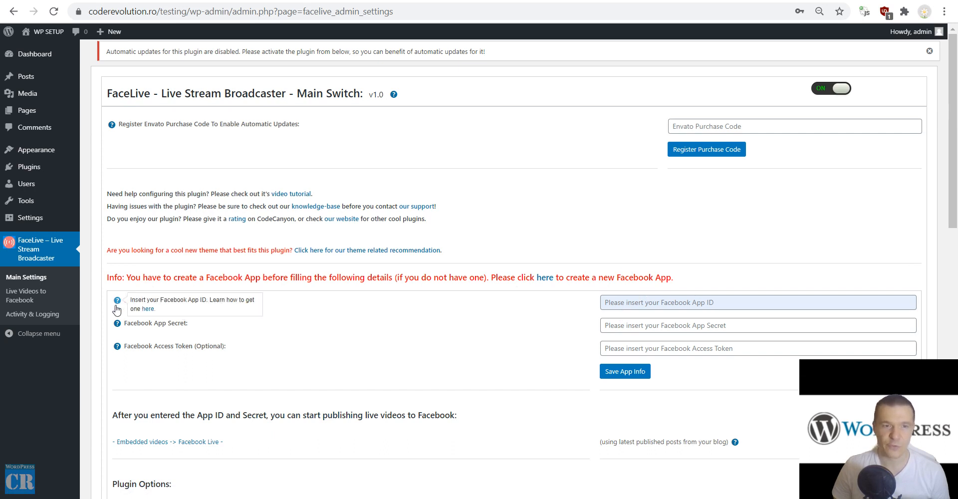
pyautogui.click(148, 309)
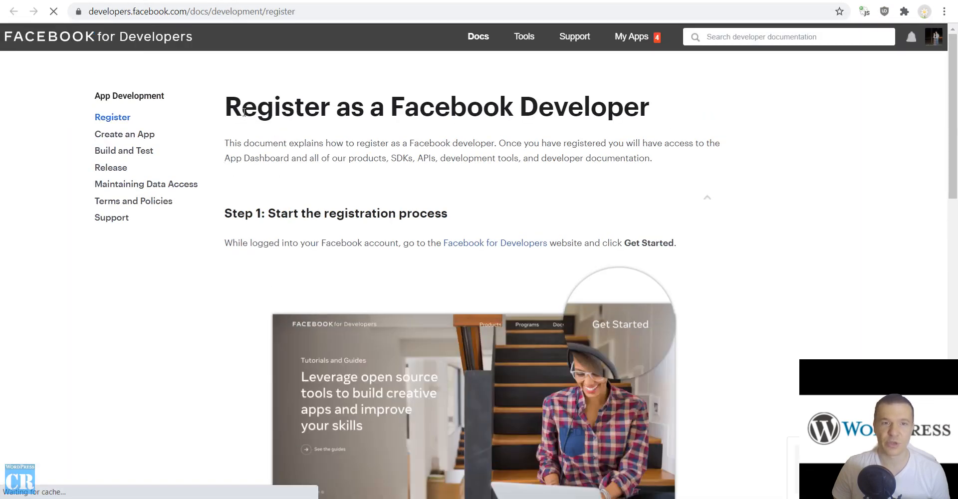
pyautogui.click(632, 42)
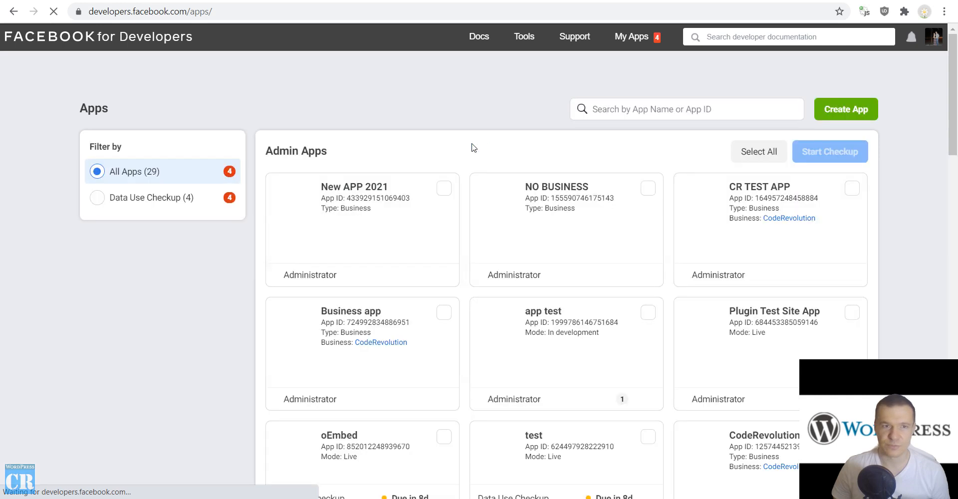
# Start creating a new Facebook app of the type Manage Business Integrations.
pyautogui.click(858, 110)
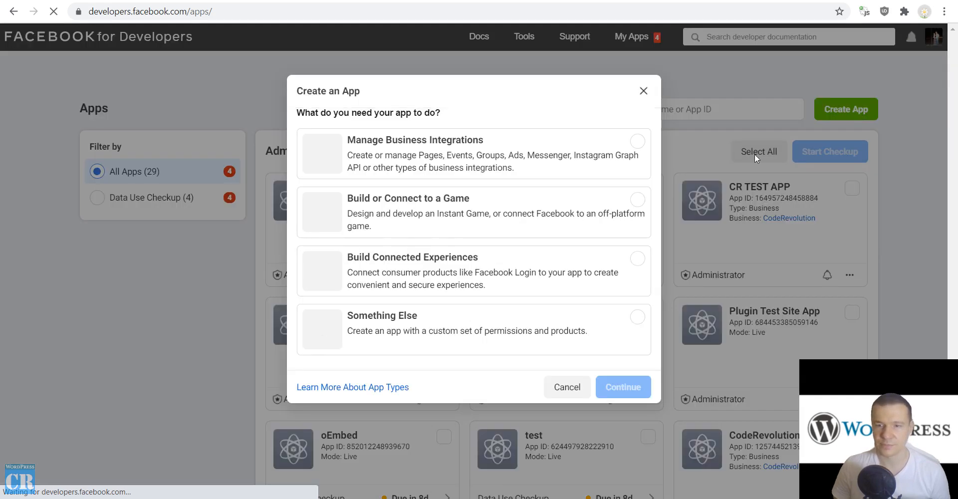
pyautogui.click(419, 150)
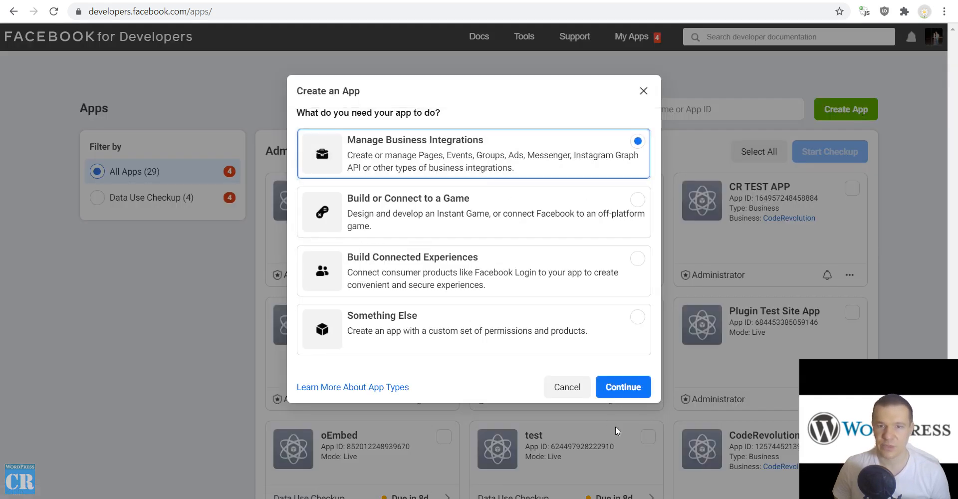
pyautogui.click(625, 389)
# Set the new app's display name to LIVE STREAM.
pyautogui.click(310, 117)
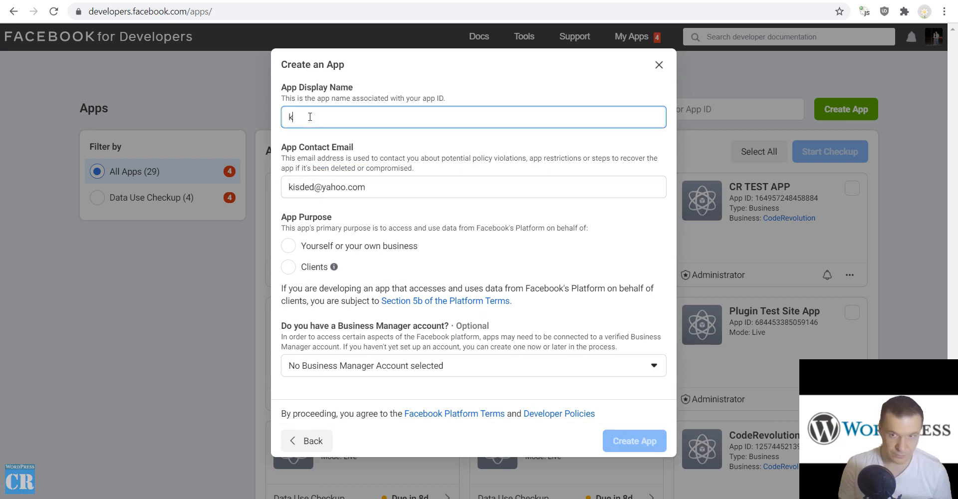
pyautogui.write('IIVE')
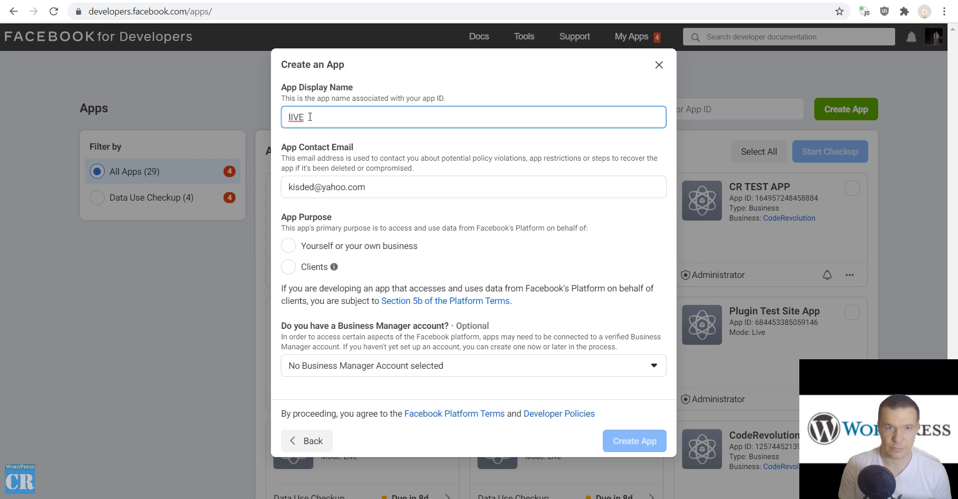
pyautogui.hotkey('ctrl', 'a')
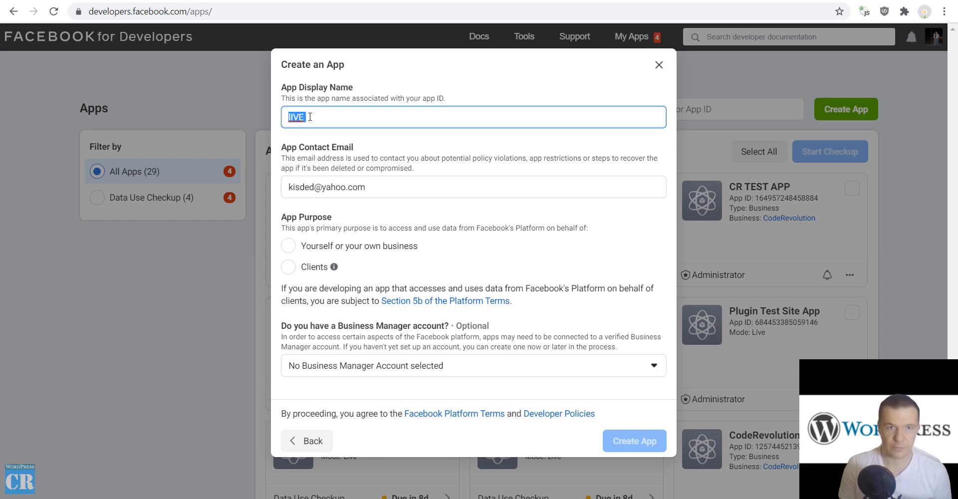
pyautogui.write('L')
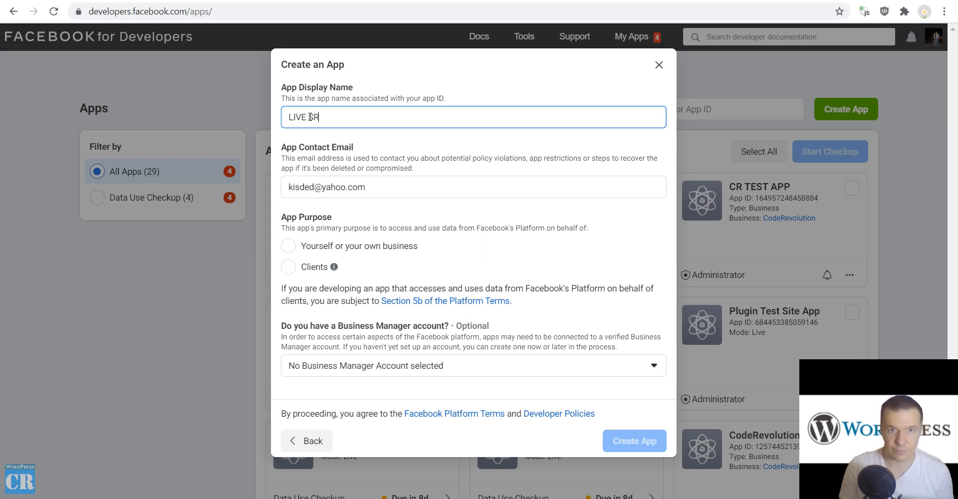
pyautogui.write('IVE STREAM')
# Create the app for yourself or your own business with no Business Manager account, completing the security check.
pyautogui.click(308, 247)
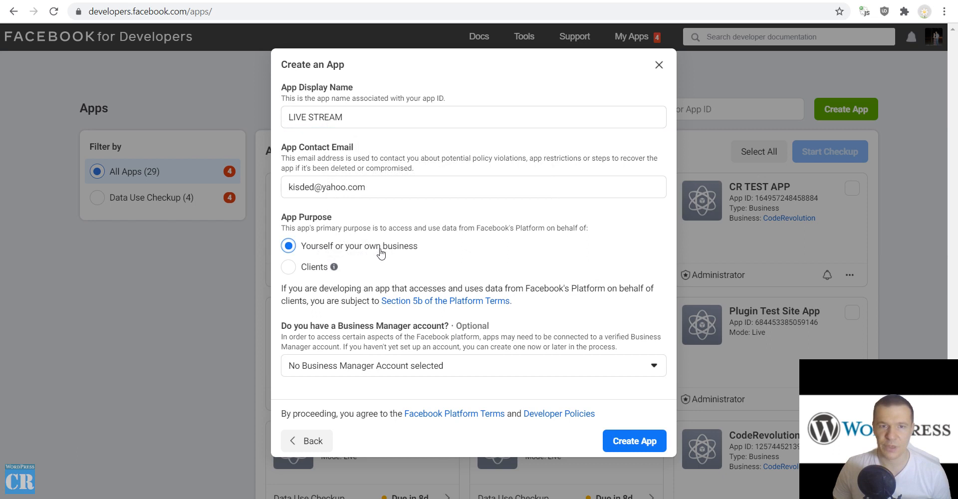
pyautogui.click(330, 365)
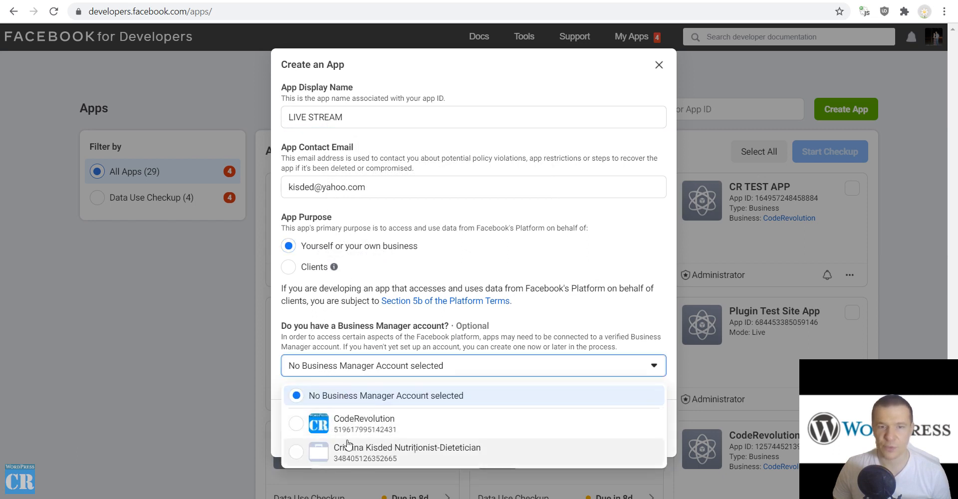
pyautogui.click(339, 399)
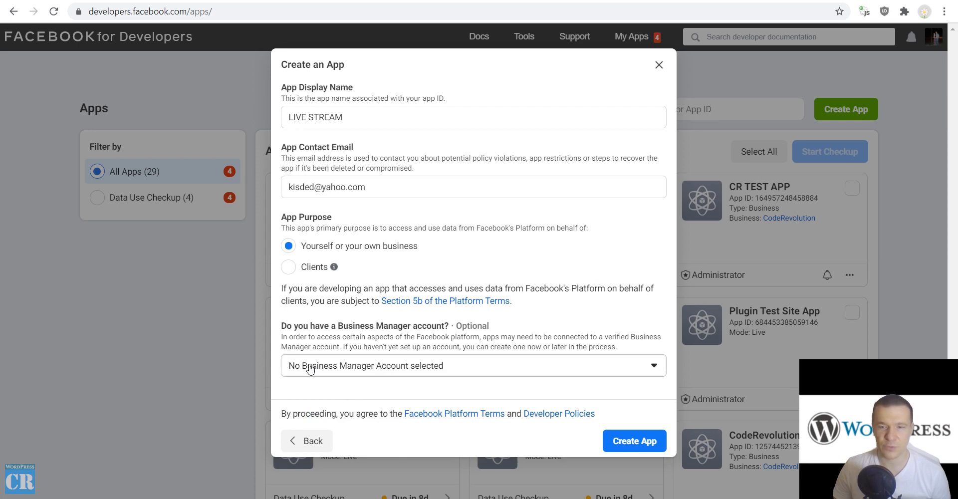
pyautogui.click(625, 441)
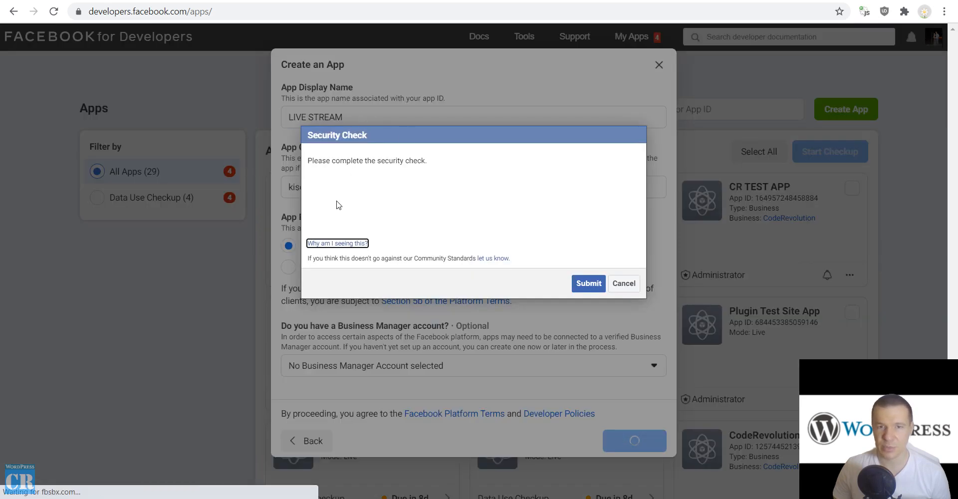
pyautogui.click(325, 199)
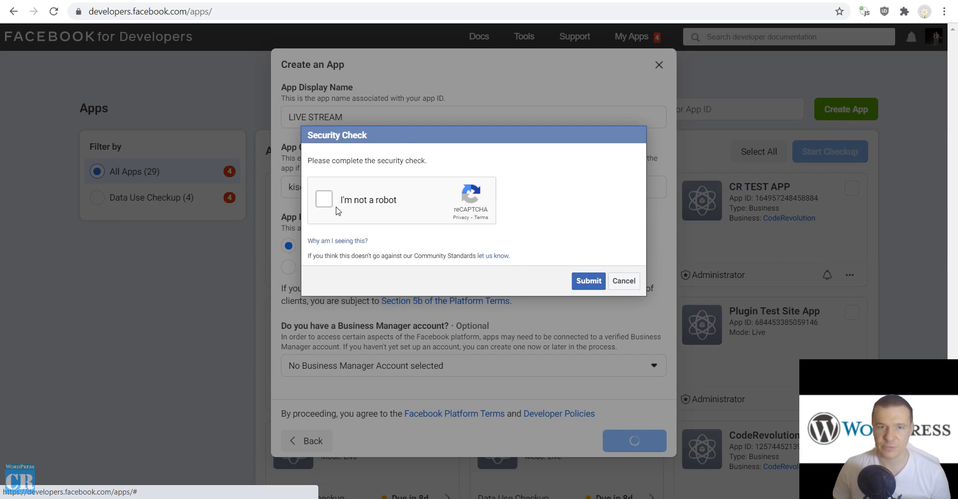
pyautogui.click(589, 282)
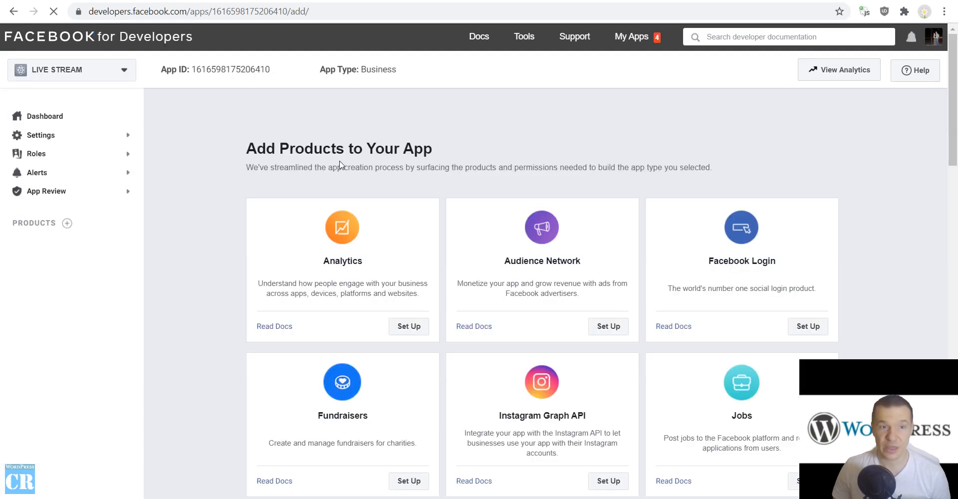
# Copy the app ID from the new app's basic settings into the FaceLive plugin's Facebook App ID field.
pyautogui.click(65, 0)
pyautogui.click(184, 0)
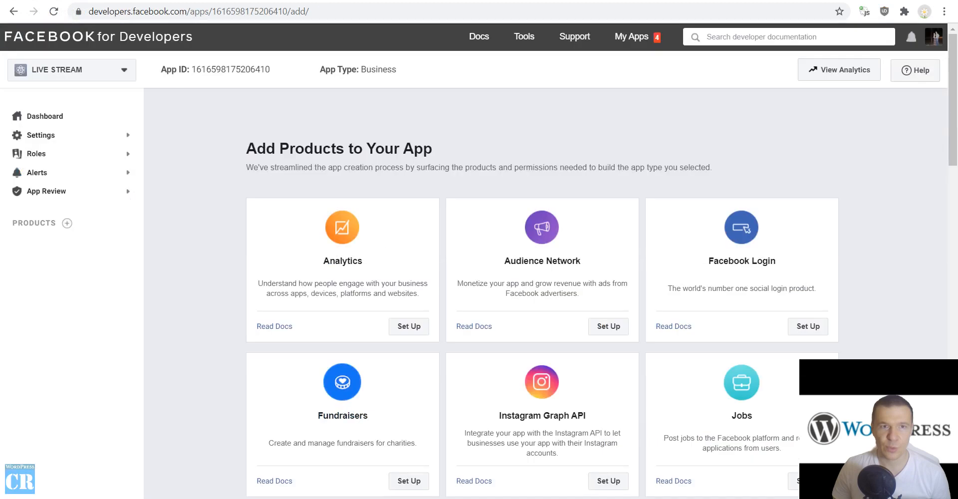
pyautogui.click(47, 135)
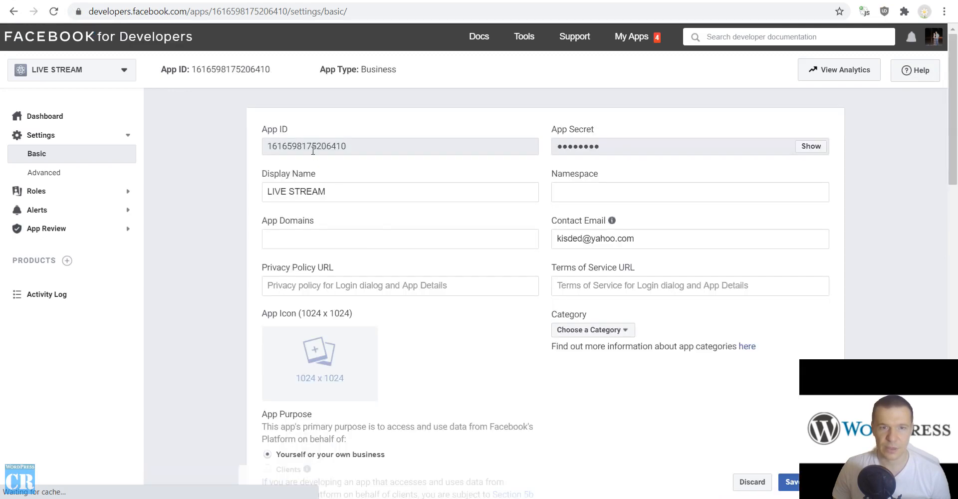
pyautogui.doubleClick(313, 151)
pyautogui.hotkey('ctrl', 'c')
pyautogui.click(155, 0)
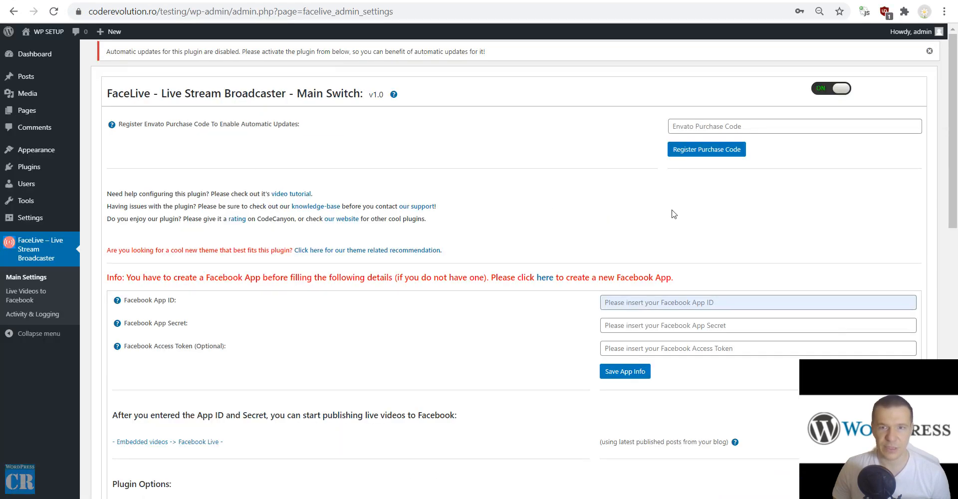
pyautogui.click(641, 304)
pyautogui.hotkey('ctrl', 'v')
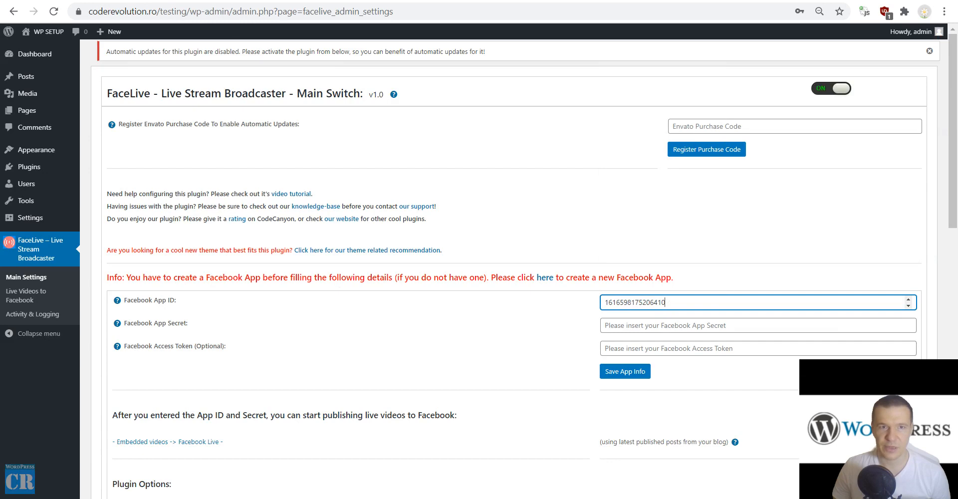
# Reveal the app secret, copy it into the plugin's Facebook App Secret field and save the app info.
pyautogui.click(269, 1)
pyautogui.click(818, 149)
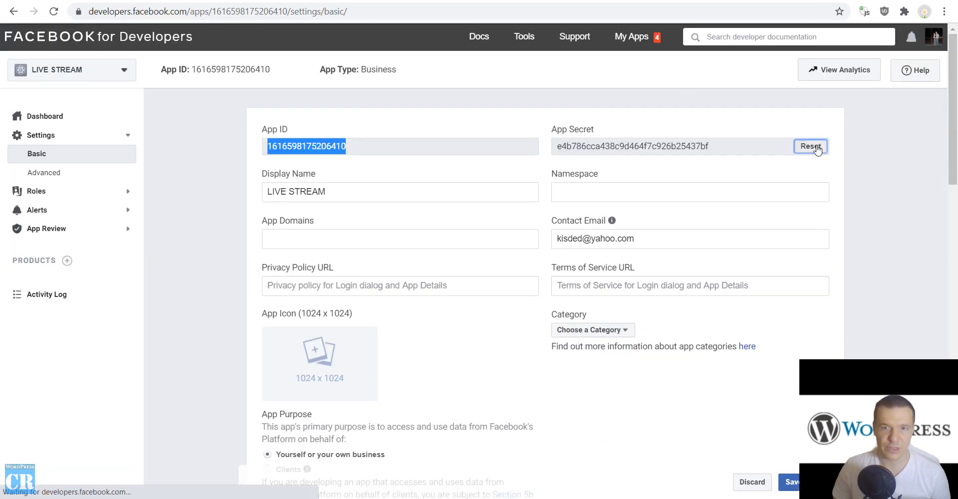
pyautogui.doubleClick(688, 147)
pyautogui.hotkey('ctrl', 'c')
pyautogui.hotkey('ctrl', 'Tab')
pyautogui.click(615, 325)
pyautogui.hotkey('ctrl', 'v')
pyautogui.click(622, 378)
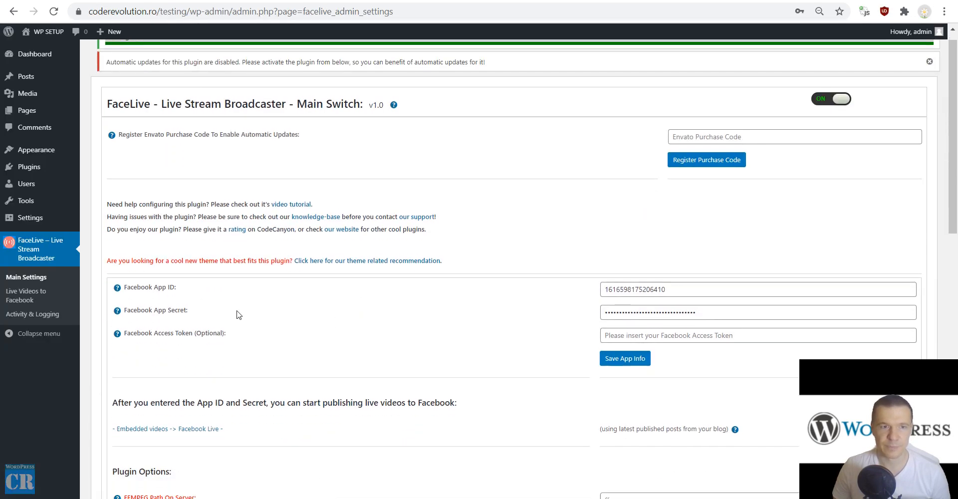
pyautogui.scroll(-3, 142, 292)
pyautogui.click(28, 295)
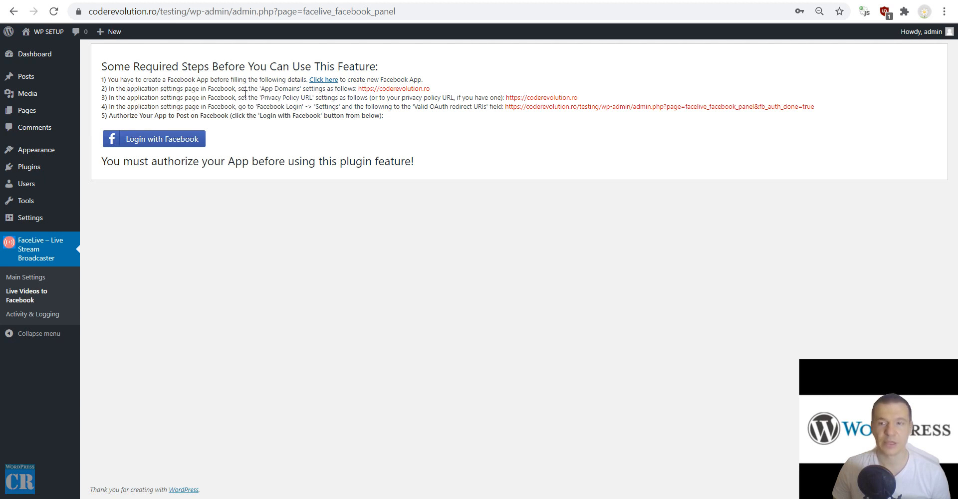
pyautogui.moveTo(358, 89); pyautogui.dragTo(429, 88)
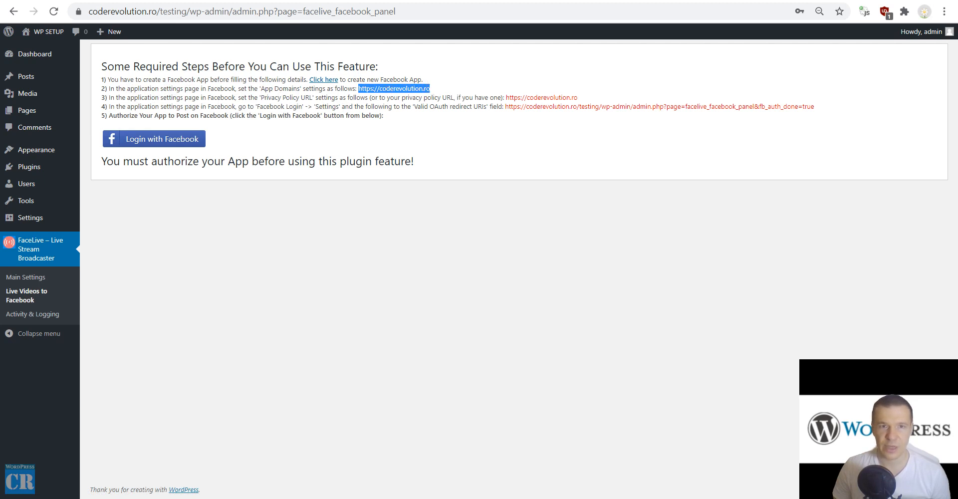
pyautogui.hotkey('ctrl', 'Tab')
pyautogui.click(284, 240)
pyautogui.hotkey('ctrl', 'v')
pyautogui.press('Return')
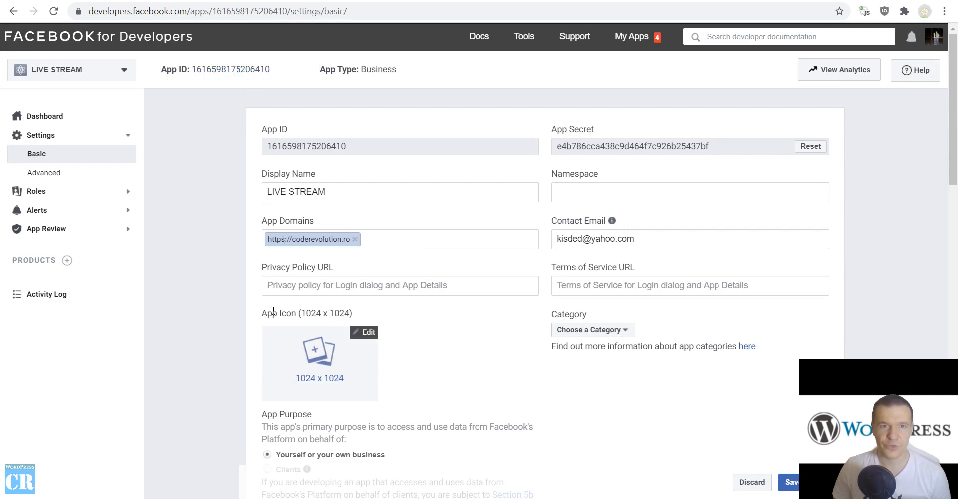
pyautogui.click(282, 282)
pyautogui.click(297, 315)
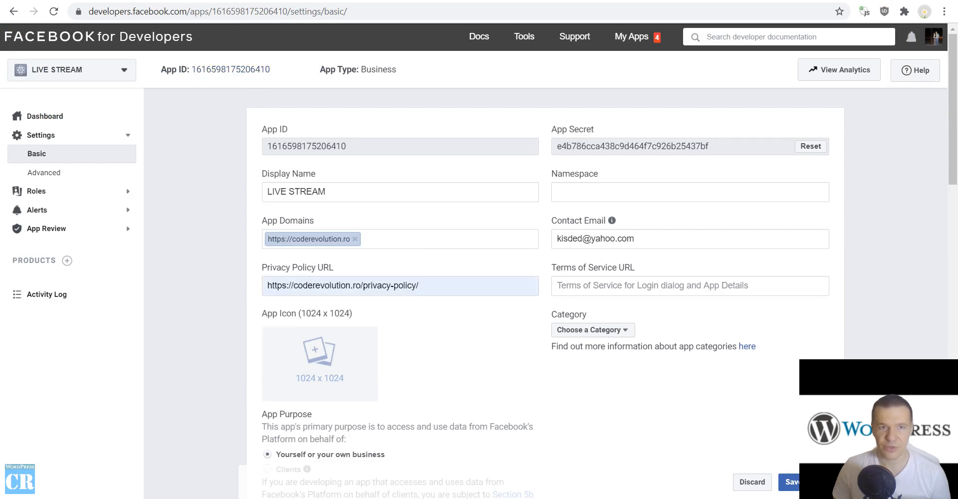
pyautogui.hotkey('ctrl', 'shift', 'Tab')
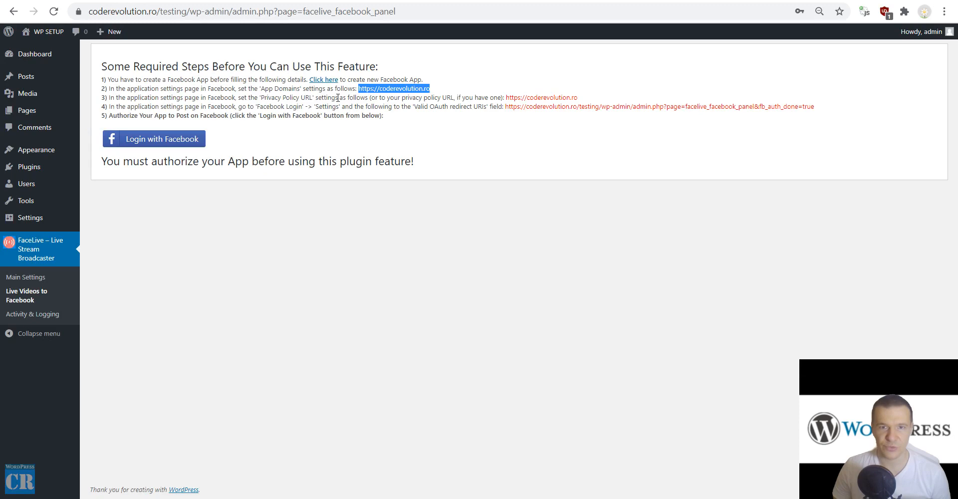
pyautogui.hotkey('ctrl', 'Tab')
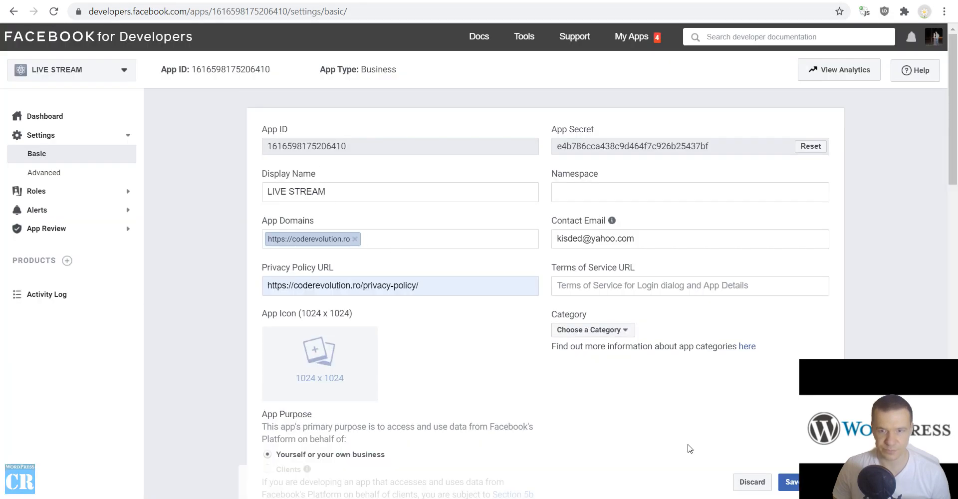
pyautogui.click(791, 482)
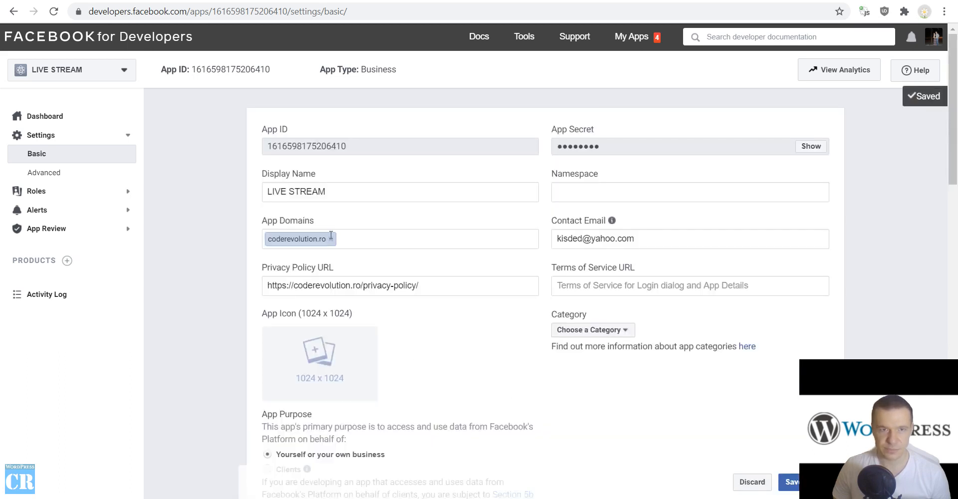
# Add the Facebook Login product to the LIVE STREAM app, dismissing the data access levels notice.
pyautogui.click(67, 261)
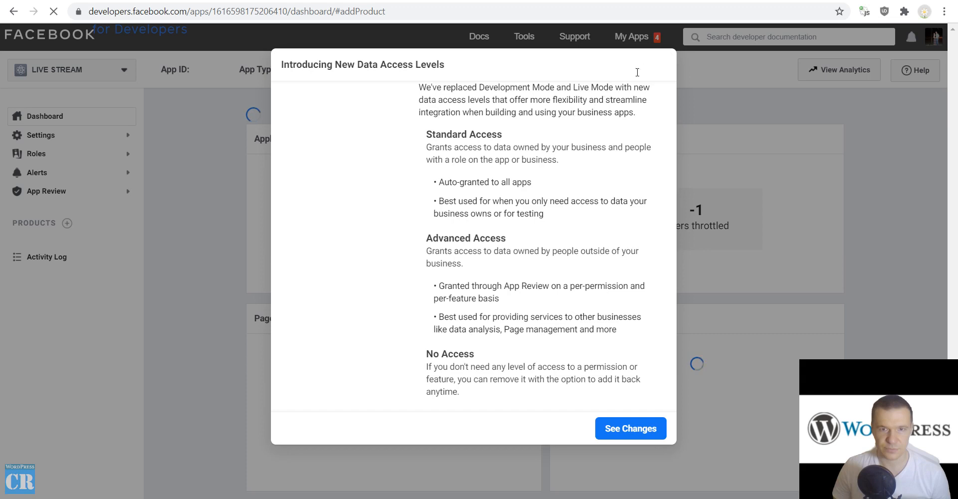
pyautogui.click(659, 66)
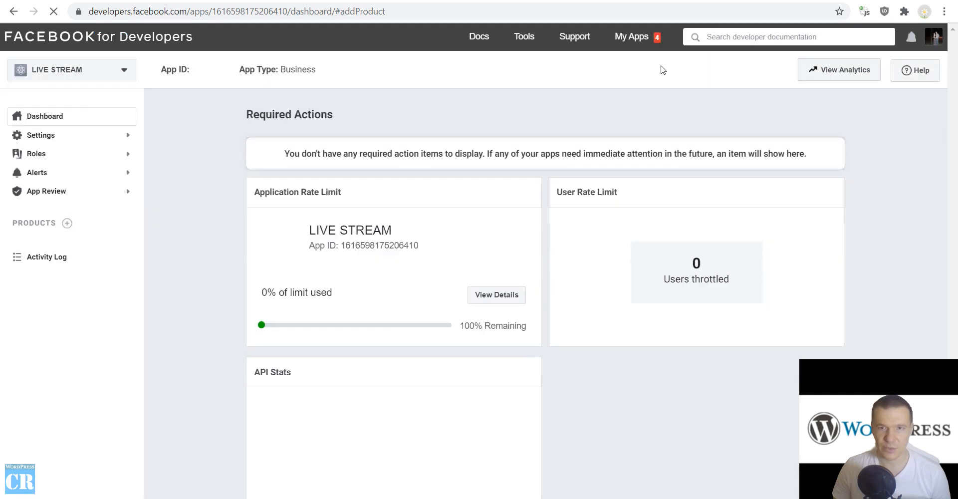
pyautogui.click(68, 225)
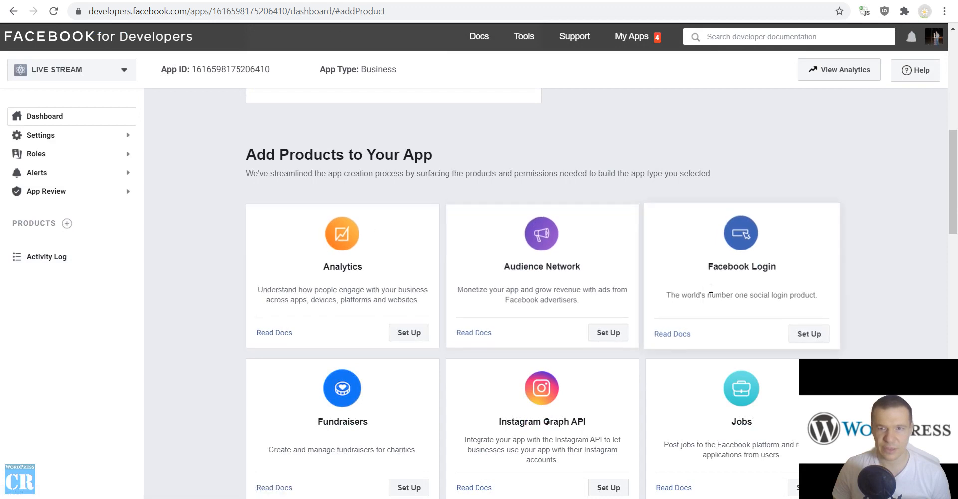
pyautogui.click(809, 334)
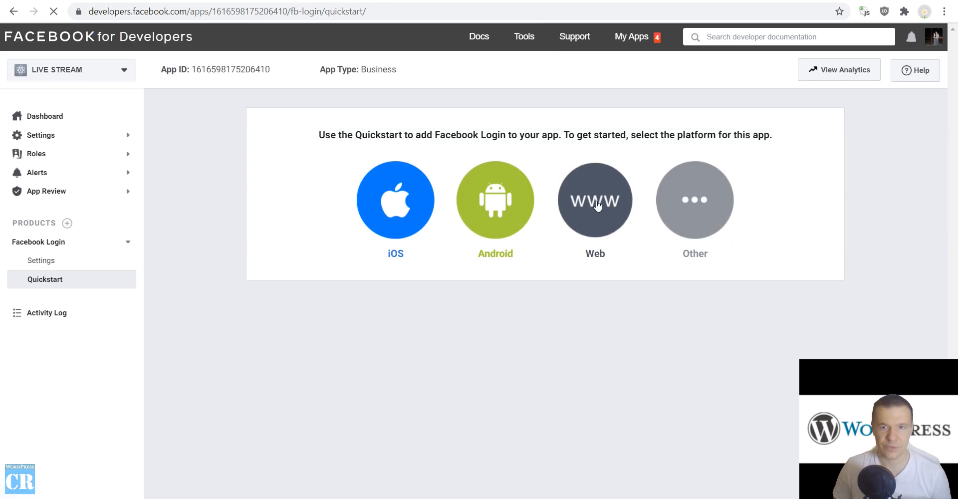
pyautogui.click(598, 205)
pyautogui.click(319, 272)
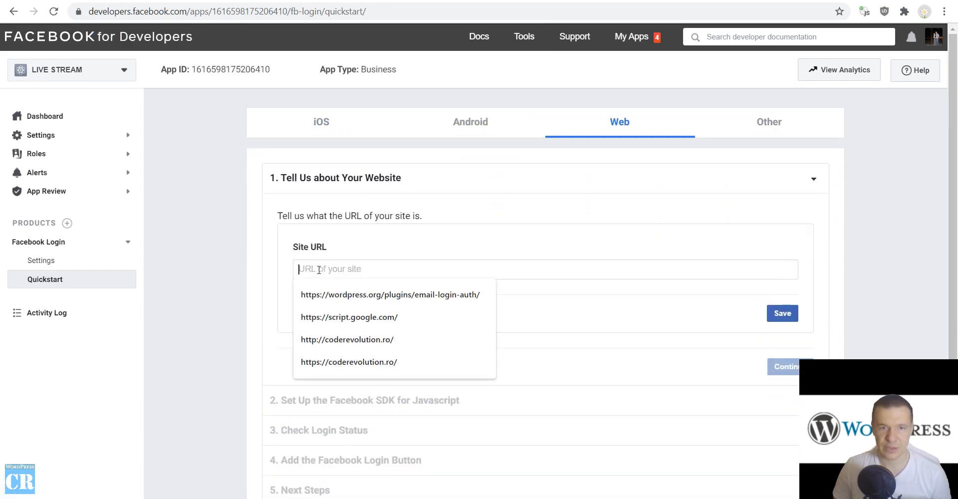
pyautogui.click(324, 360)
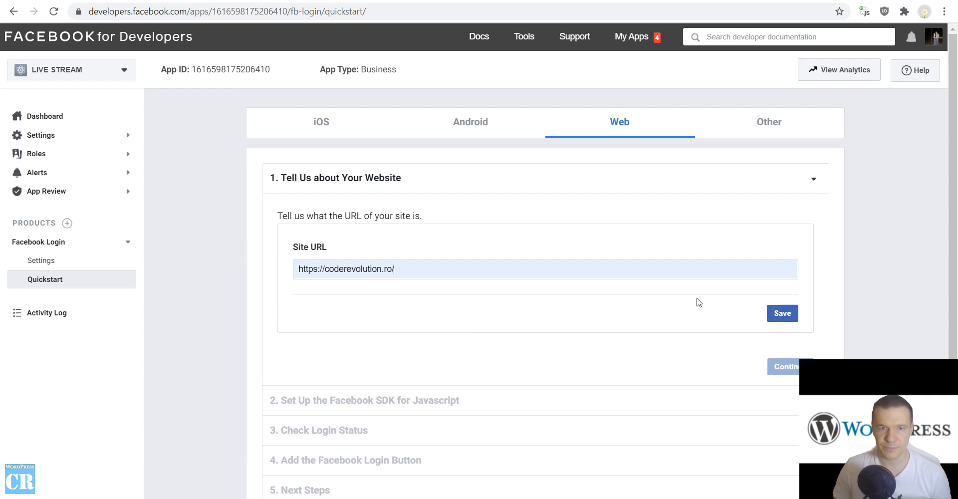
pyautogui.click(788, 317)
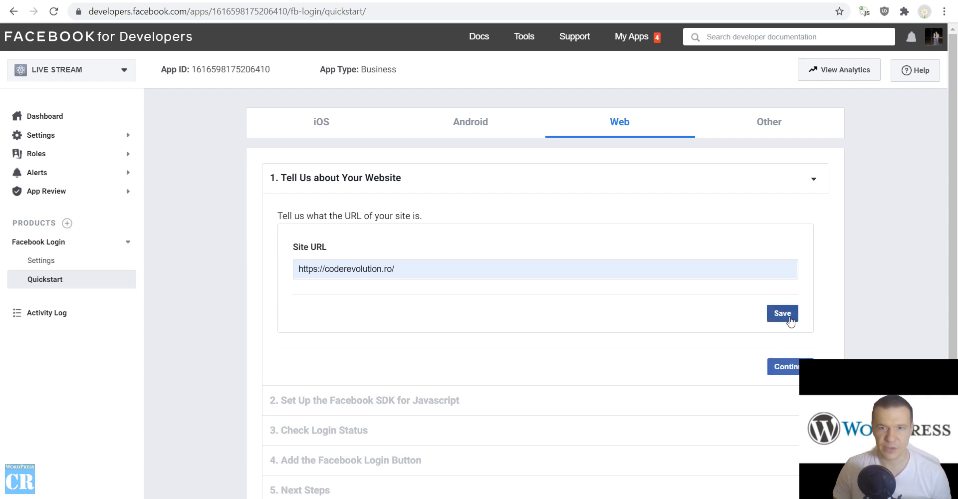
# Advance through the remaining Facebook Login web quickstart sections, from the JavaScript SDK setup to Next Steps.
pyautogui.click(786, 367)
pyautogui.scroll(-3, 754, 366)
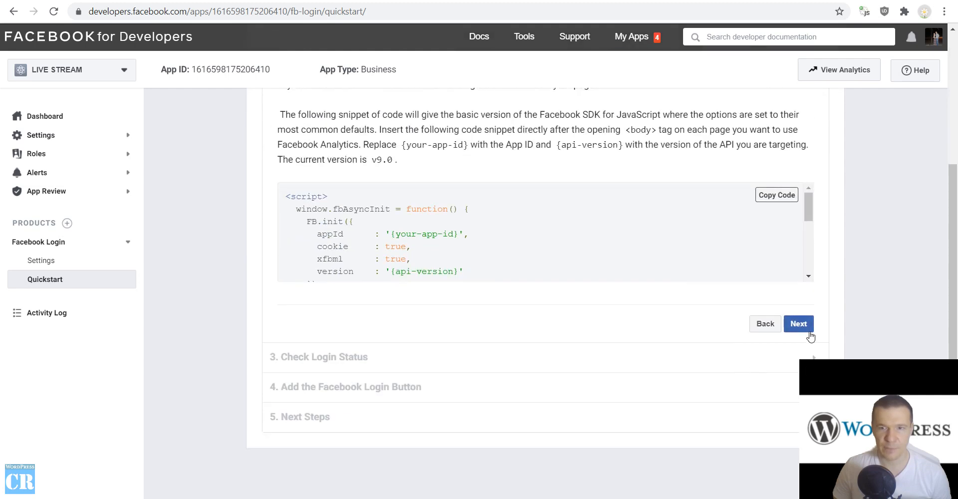
pyautogui.click(794, 324)
pyautogui.scroll(-8, 778, 264)
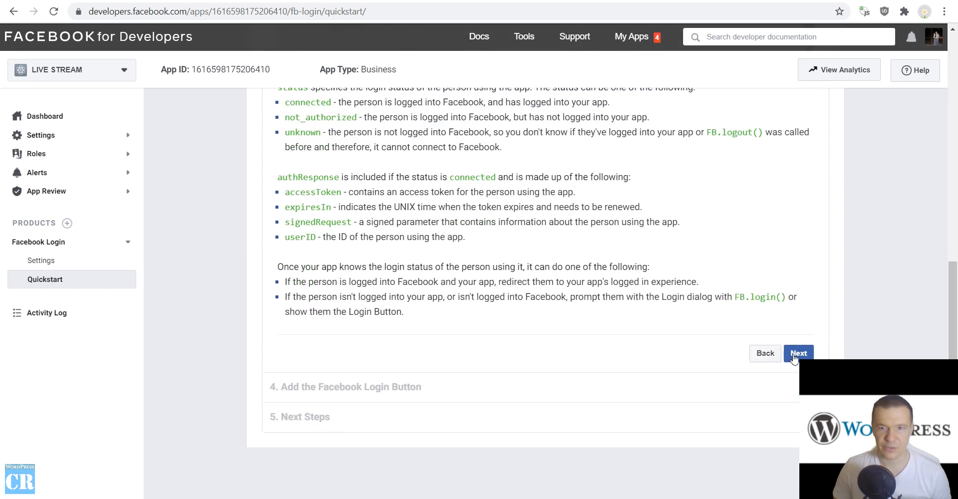
pyautogui.click(793, 352)
pyautogui.click(790, 385)
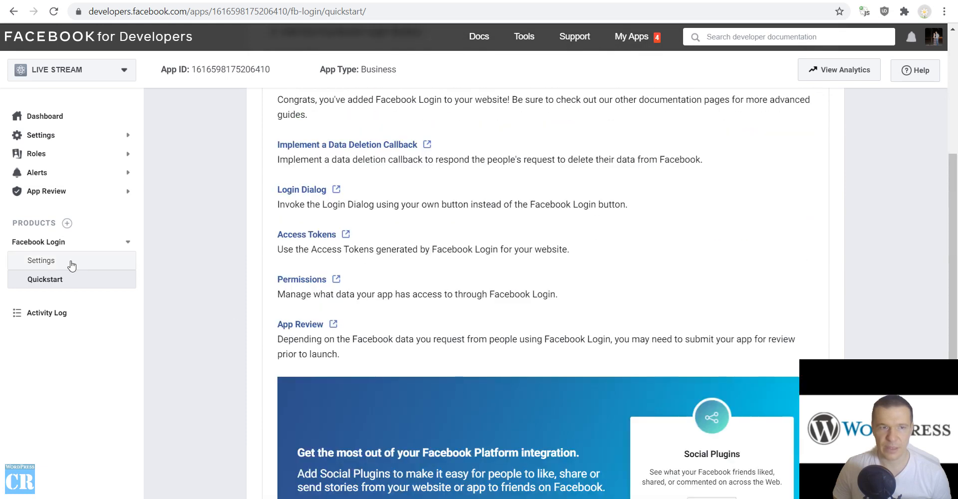
pyautogui.click(41, 268)
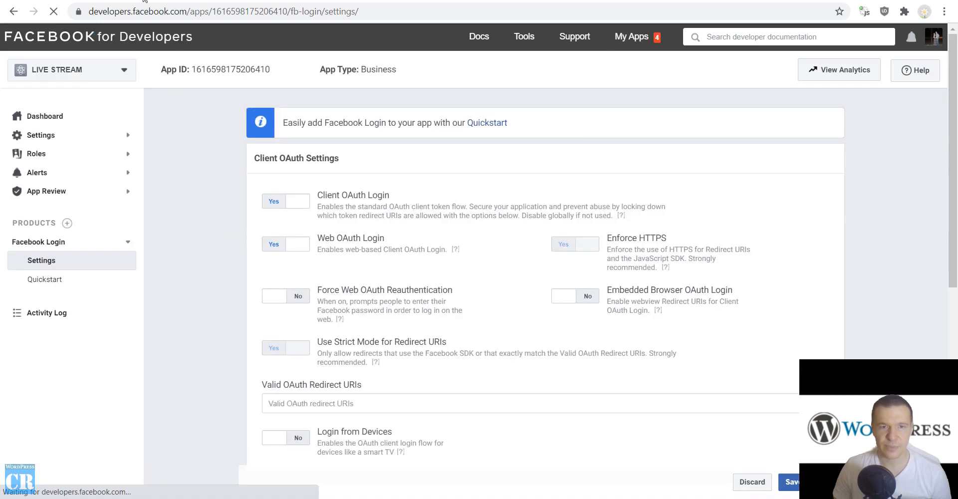
pyautogui.hotkey('ctrl', 'shift', 'Tab')
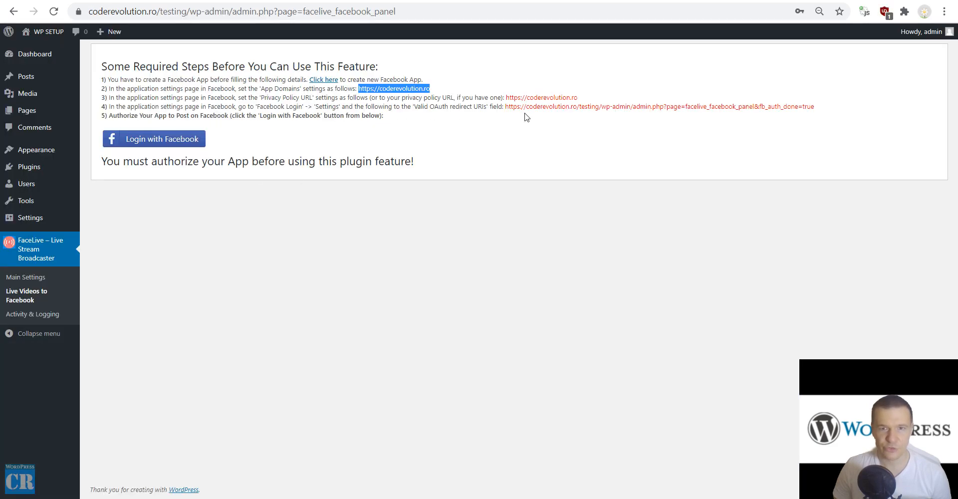
pyautogui.moveTo(506, 106); pyautogui.dragTo(814, 109)
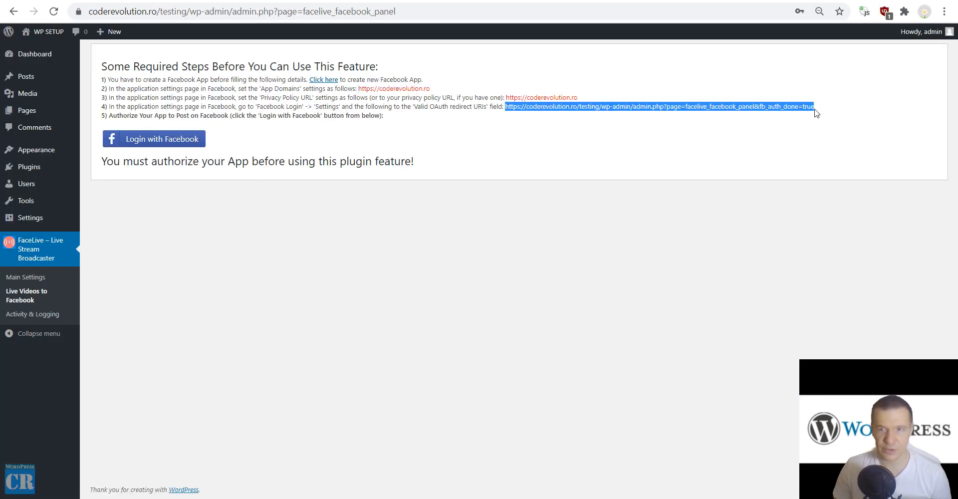
pyautogui.hotkey('ctrl', 'Tab')
pyautogui.scroll(-5, 239, 243)
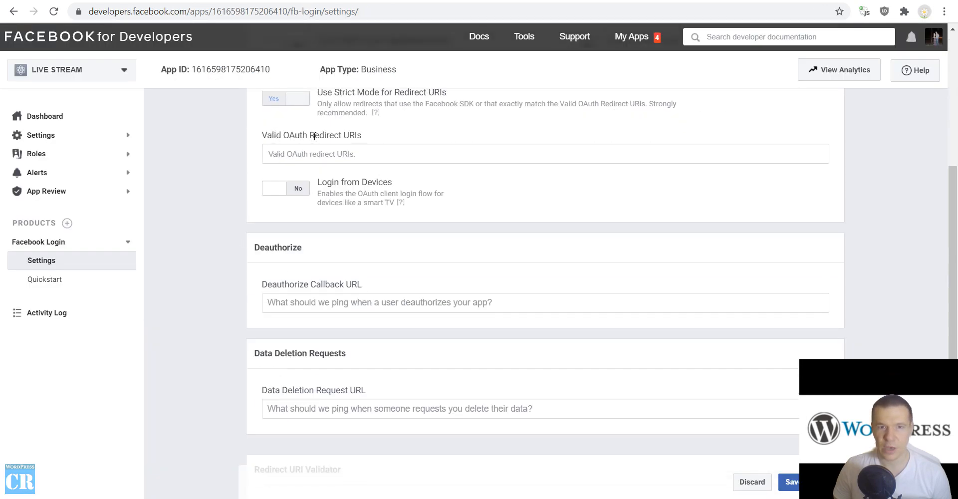
pyautogui.hotkey('ctrl', 'v')
pyautogui.press('Return')
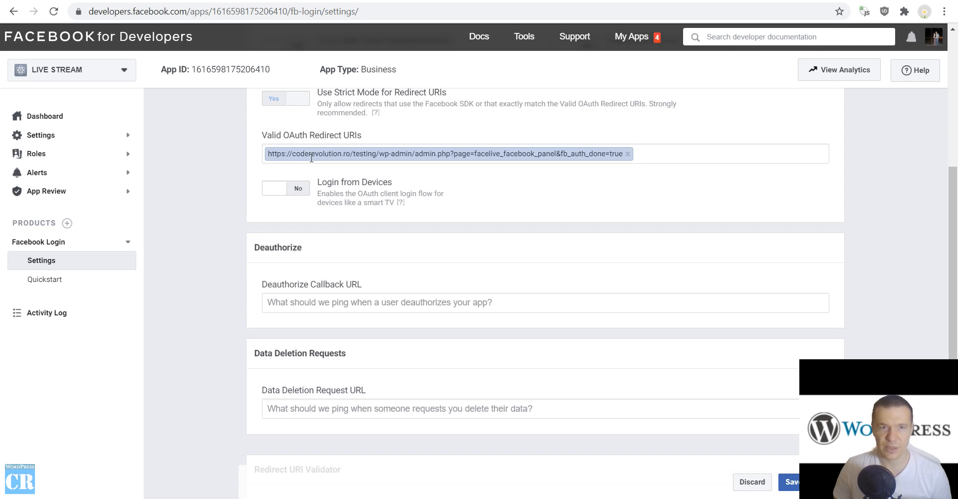
pyautogui.scroll(-3, 519, 322)
pyautogui.click(791, 482)
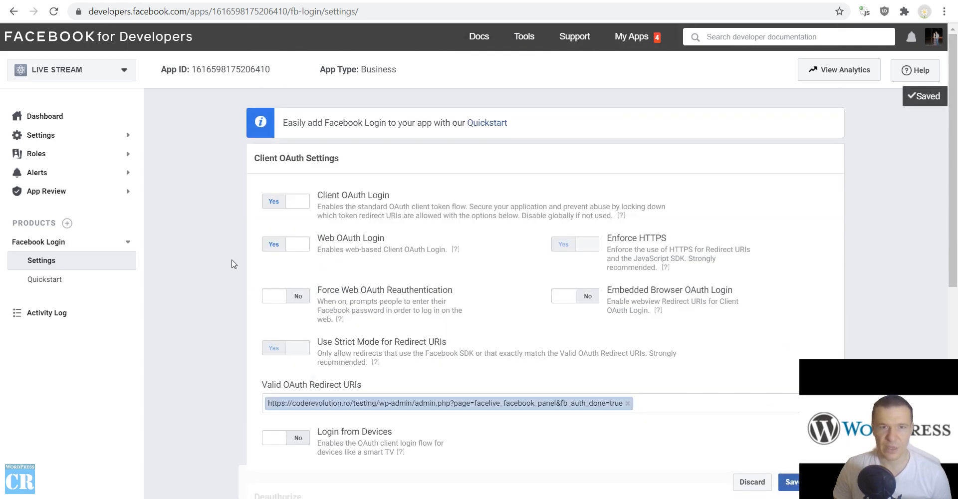
# Start the Facebook authorization from the plugin's Live Videos to Facebook page and select all six Pages for LIVE STREAM.
pyautogui.click(107, 0)
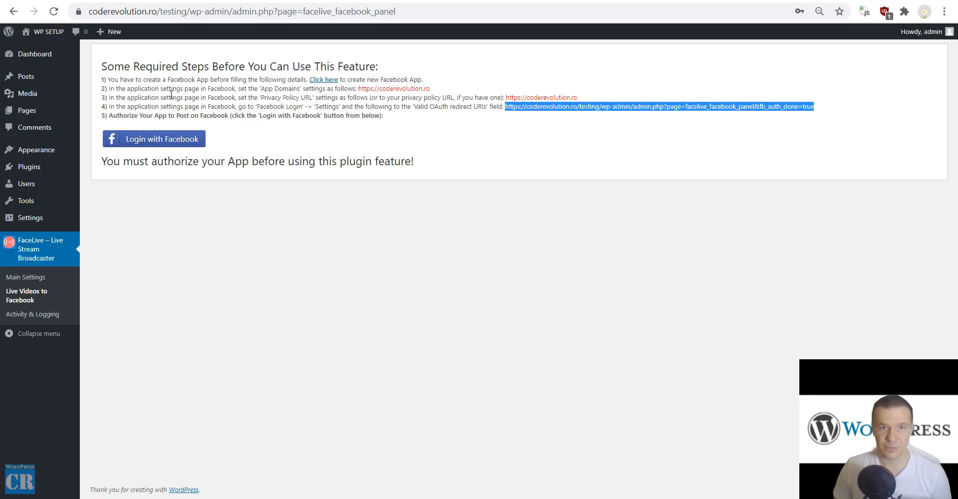
pyautogui.click(146, 139)
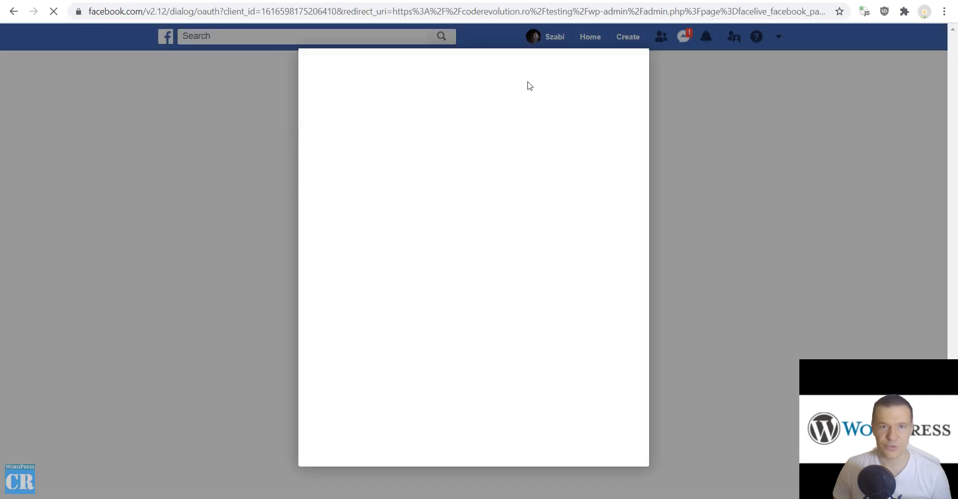
pyautogui.click(549, 215)
pyautogui.click(593, 244)
pyautogui.click(594, 279)
pyautogui.click(594, 314)
pyautogui.click(593, 350)
pyautogui.scroll(-2, 595, 350)
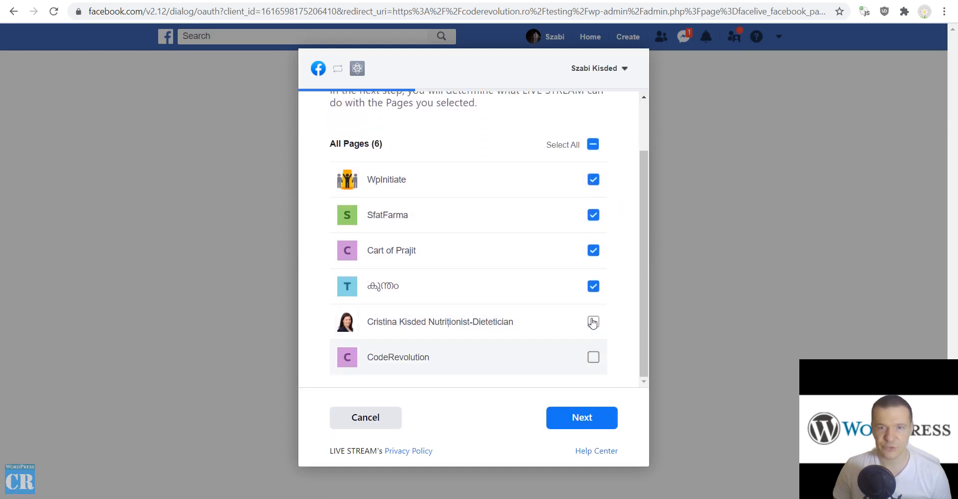
pyautogui.click(594, 323)
pyautogui.click(594, 358)
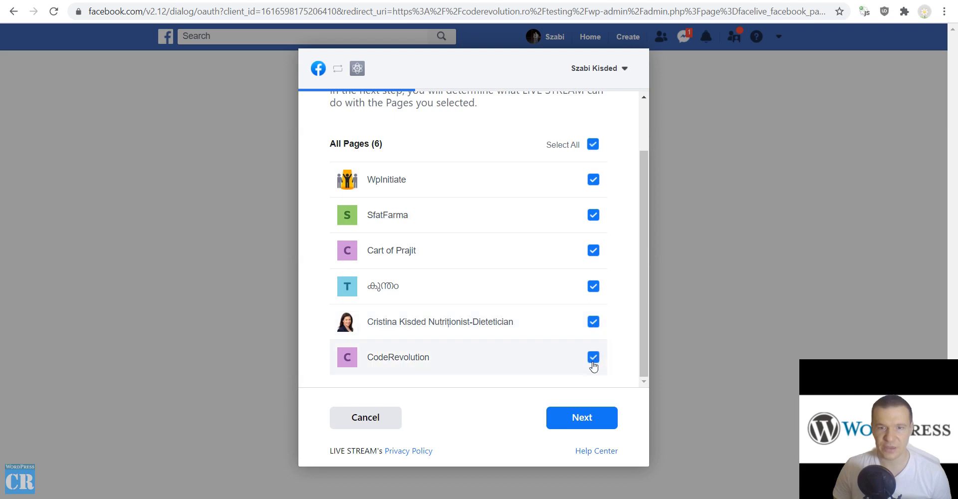
# Accept the selected Pages, grant LIVE STREAM all requested permissions and finish linking it to Facebook.
pyautogui.click(573, 417)
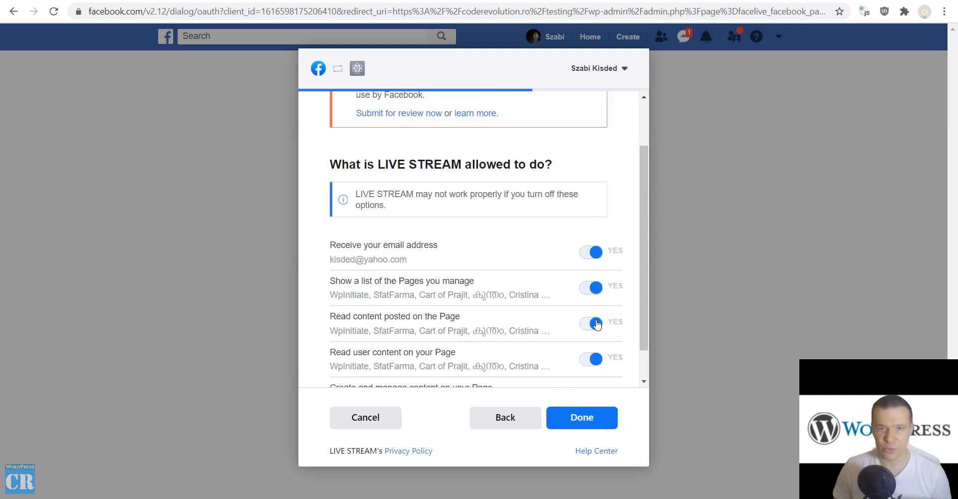
pyautogui.click(576, 424)
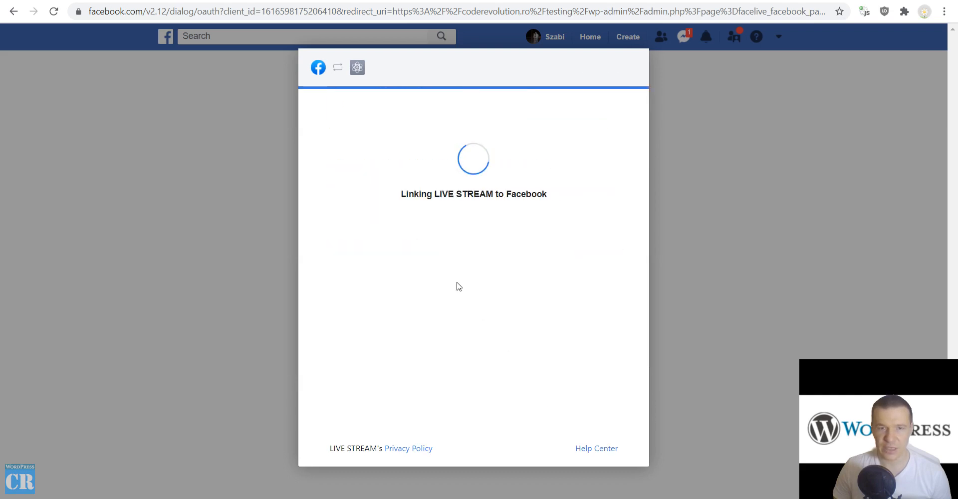
pyautogui.click(472, 225)
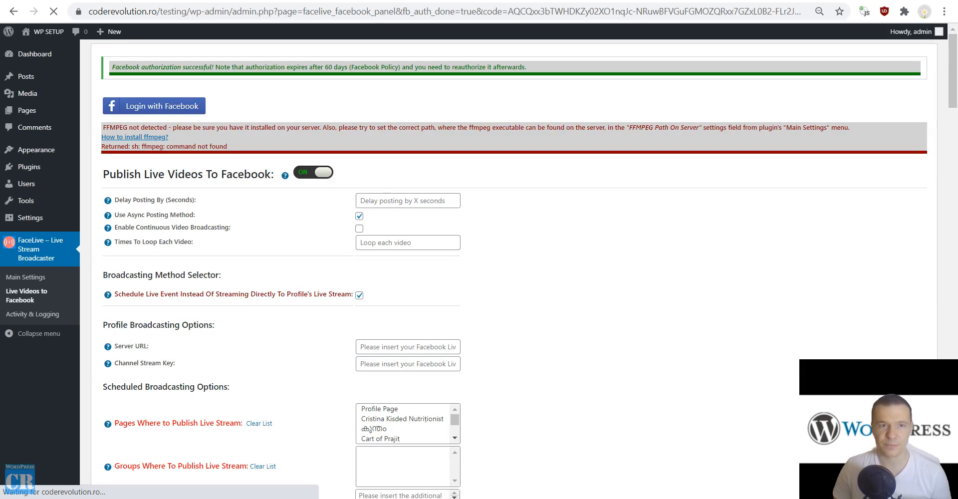
# Review the plugin's Publish Live Videos To Facebook options and the Pages offered for publishing live streams.
pyautogui.scroll(-4, 308, 238)
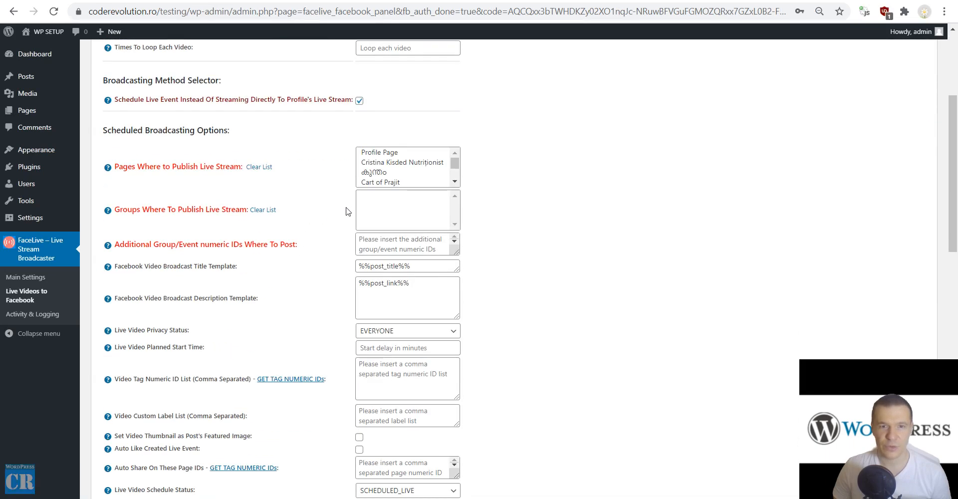
pyautogui.moveTo(455, 164)
pyautogui.mouseDown()
pyautogui.moveTo(456, 175)
pyautogui.moveTo(456, 155)
pyautogui.moveTo(455, 175)
pyautogui.mouseUp()
pyautogui.scroll(3, 507, 169)
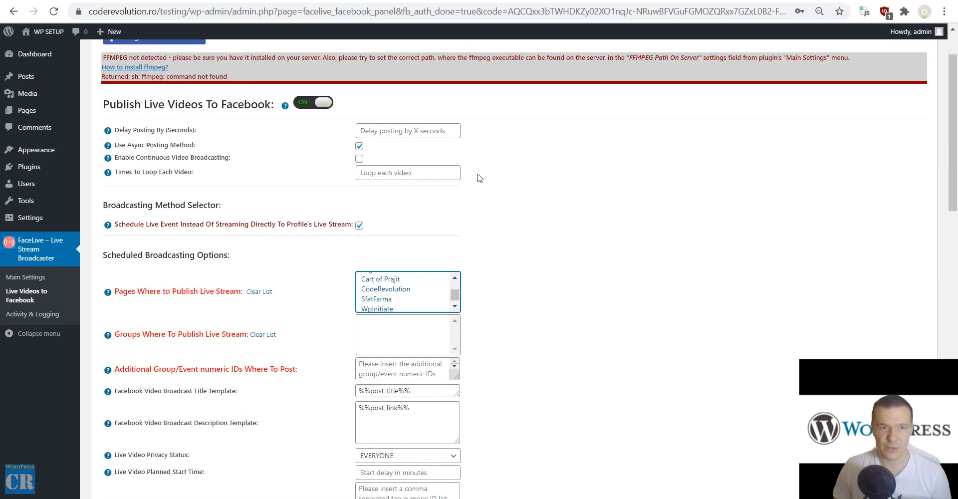
pyautogui.scroll(1, 488, 228)
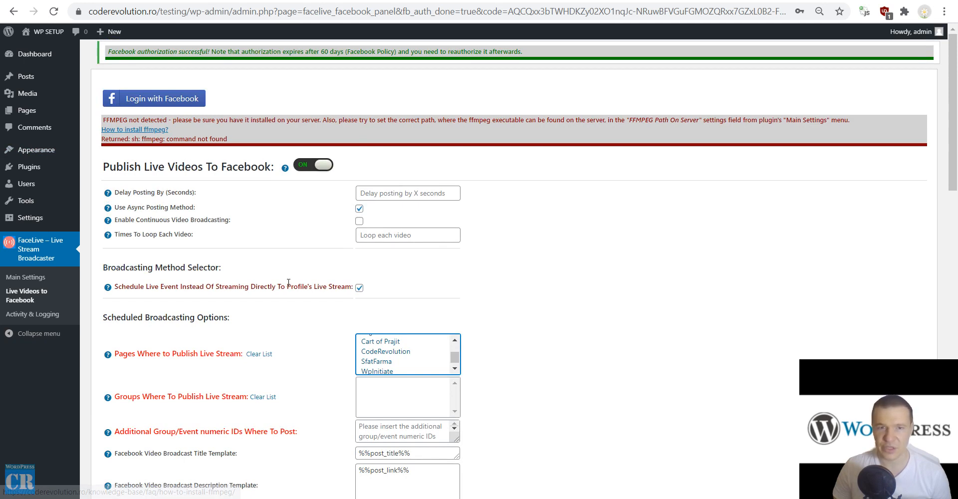
pyautogui.scroll(-2, 365, 217)
pyautogui.scroll(2, 457, 233)
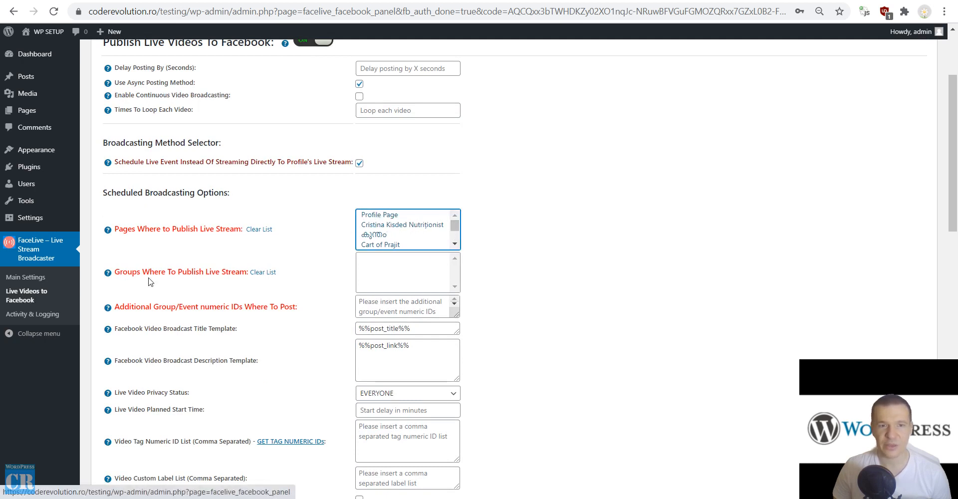
# Choose CodeRevolution as the page where the live stream is published.
pyautogui.scroll(-2, 455, 227)
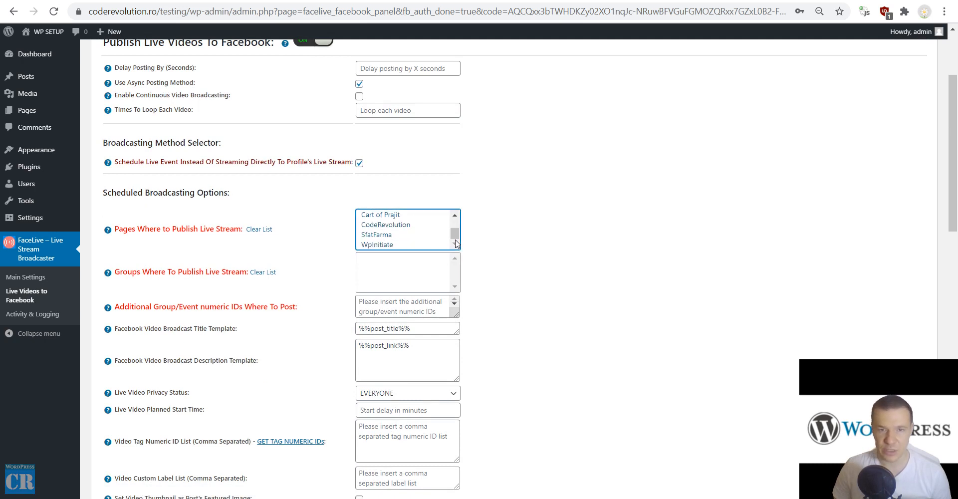
pyautogui.scroll(2, 187, 353)
pyautogui.scroll(-1, 335, 306)
pyautogui.scroll(-1, 336, 306)
pyautogui.scroll(2, 446, 235)
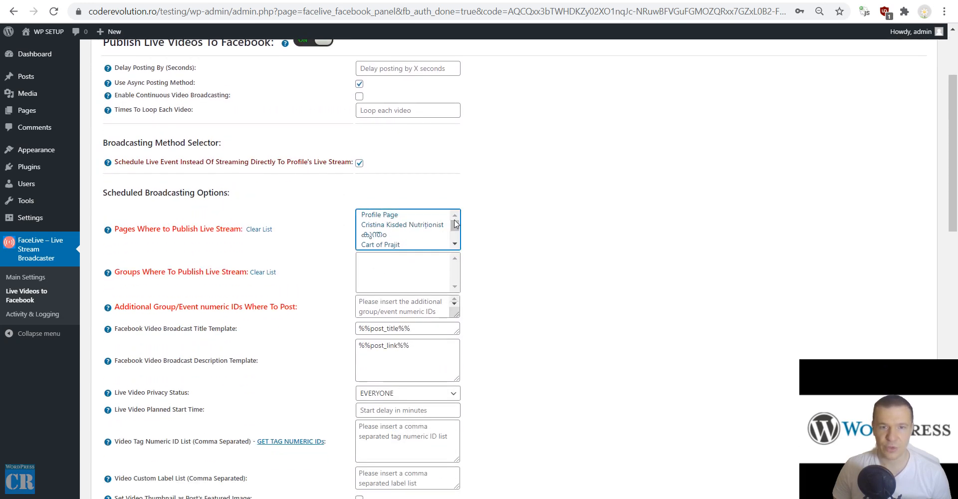
pyautogui.scroll(-2, 396, 239)
pyautogui.click(395, 225)
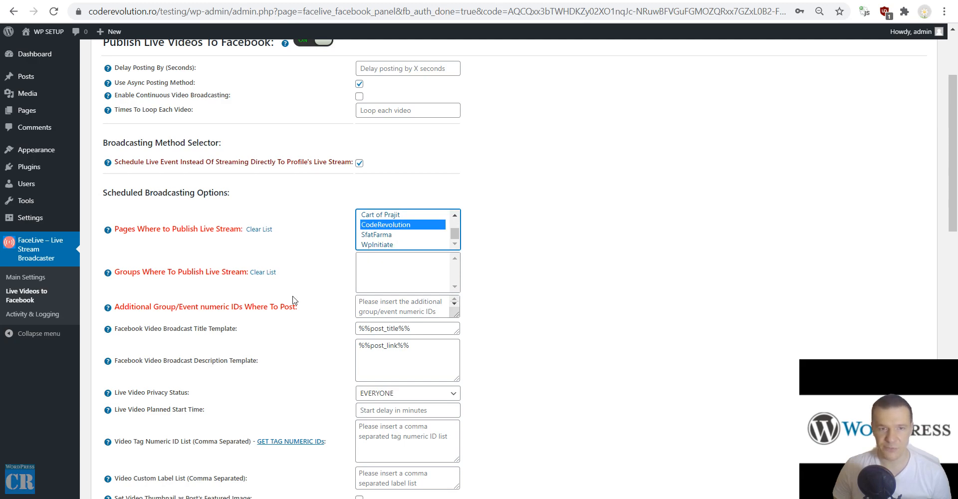
# Look through the scheduled broadcasting, event targeting and posted video options of the plugin's Facebook settings.
pyautogui.scroll(-15, 293, 300)
pyautogui.scroll(15, 224, 392)
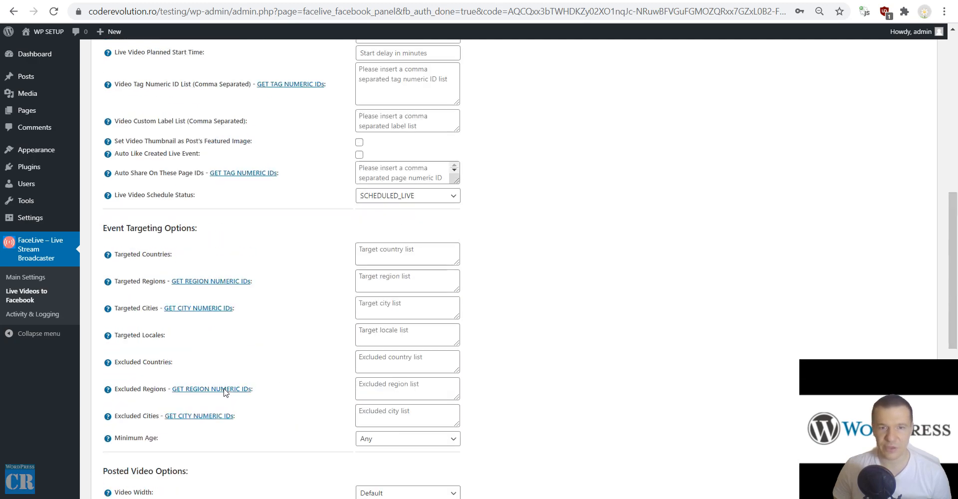
pyautogui.scroll(-7, 272, 350)
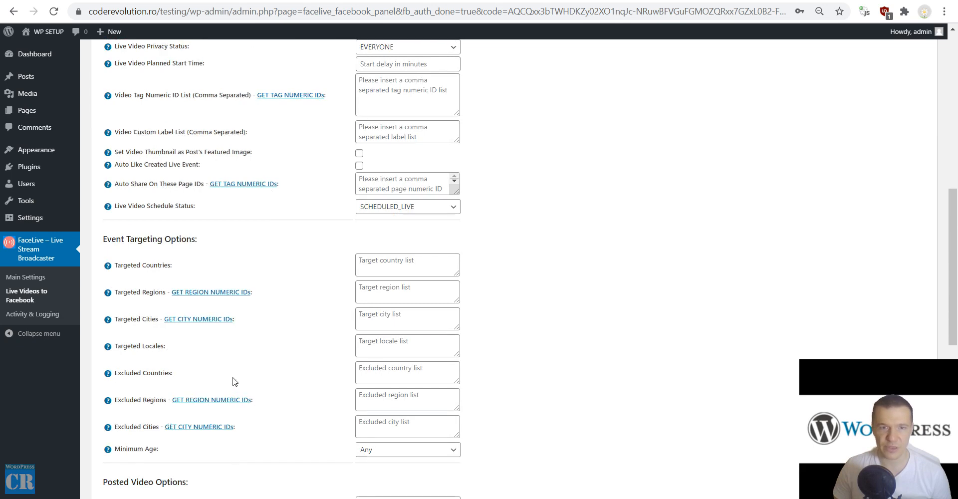
pyautogui.scroll(9, 232, 382)
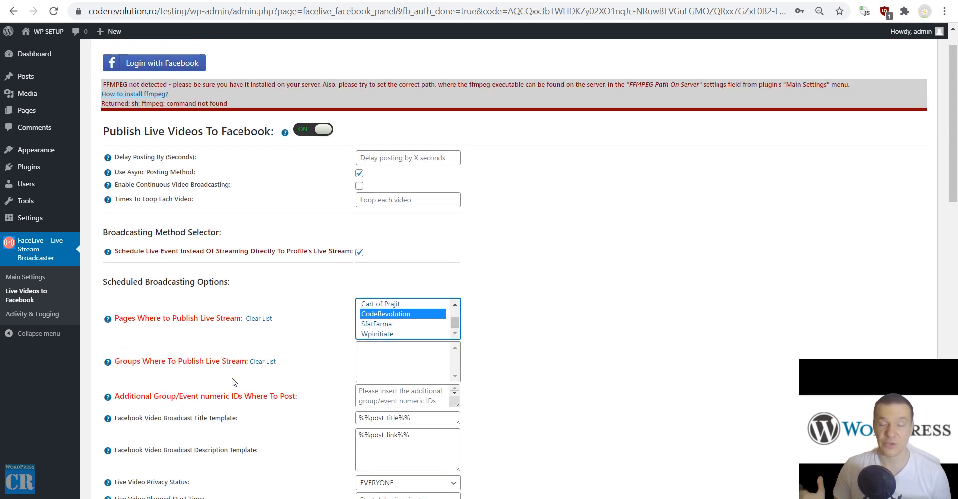